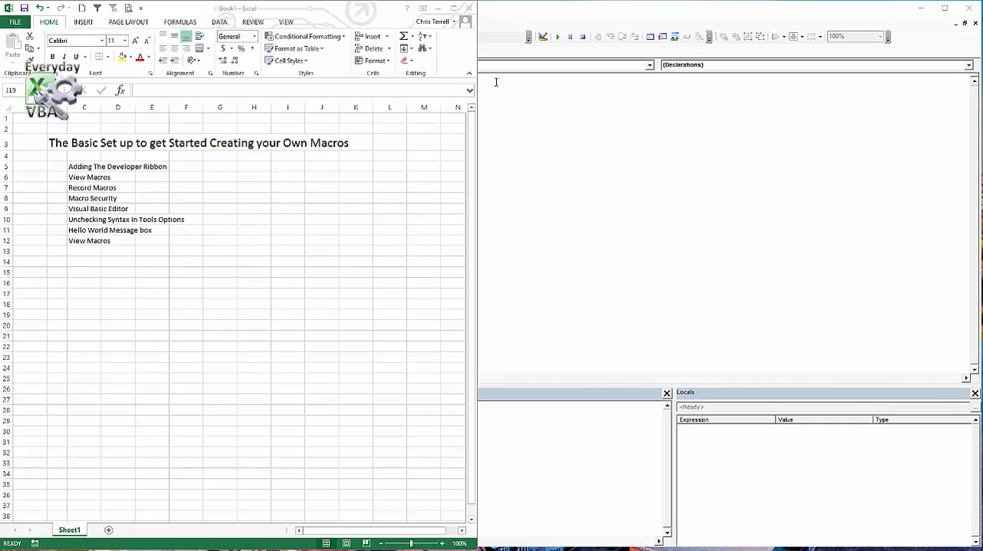
left_click(442, 53)
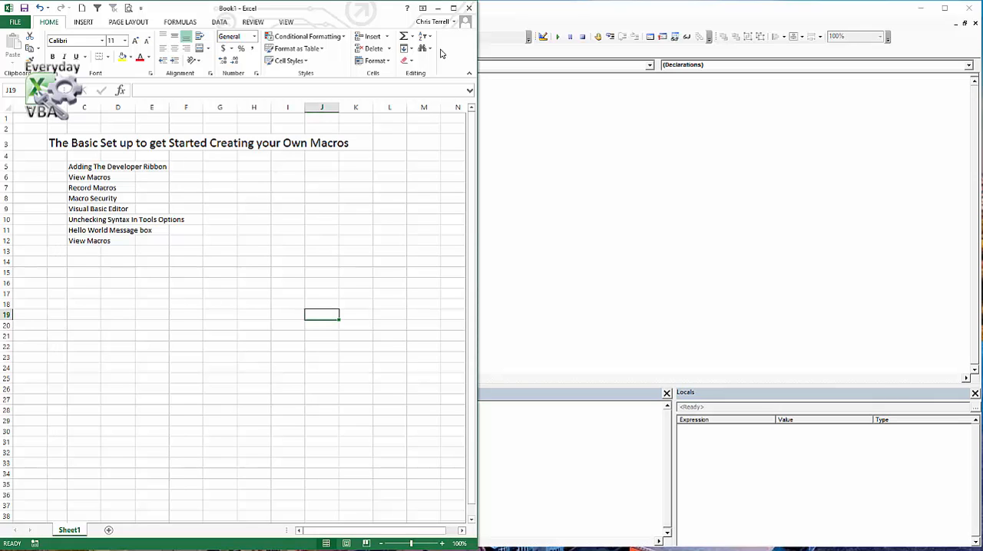
right_click(444, 52)
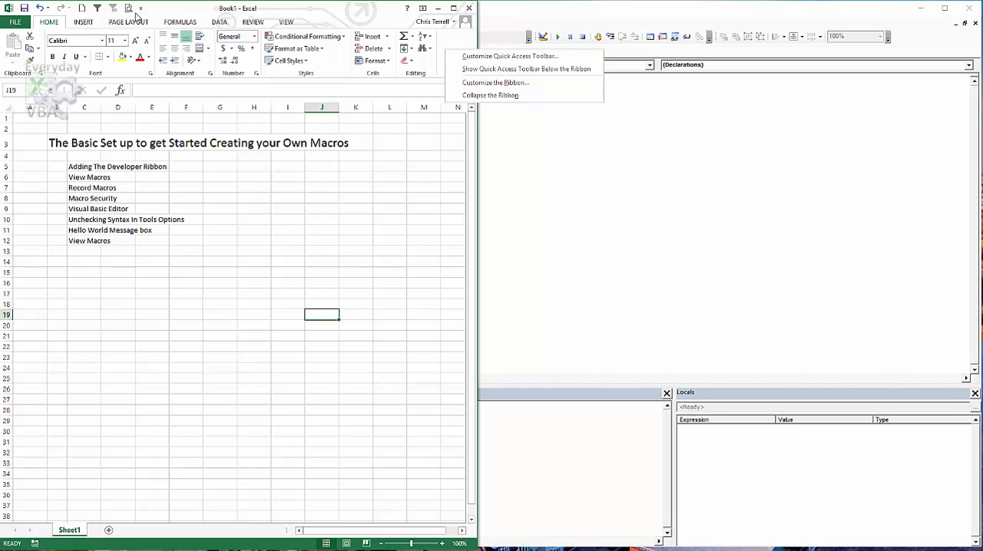
left_click(140, 10)
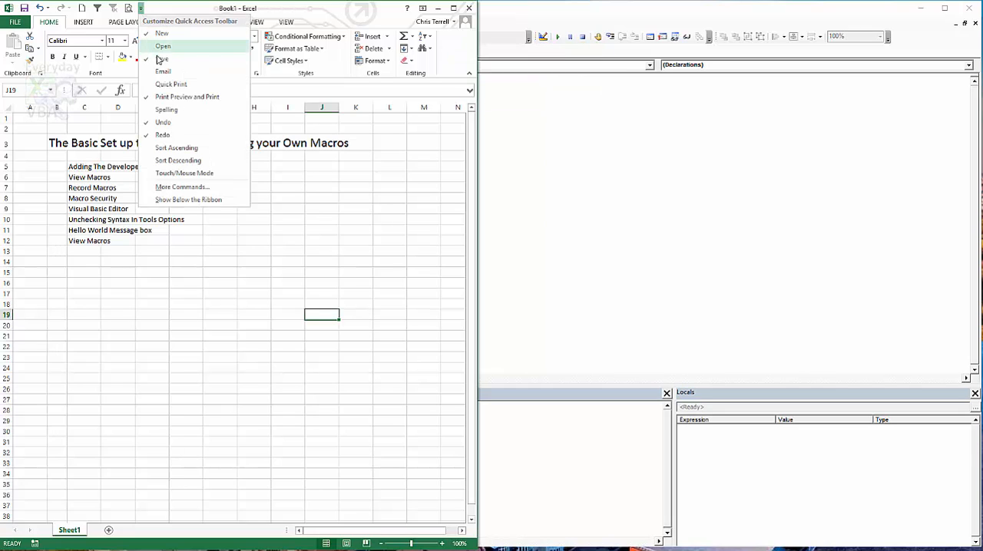
left_click(141, 9)
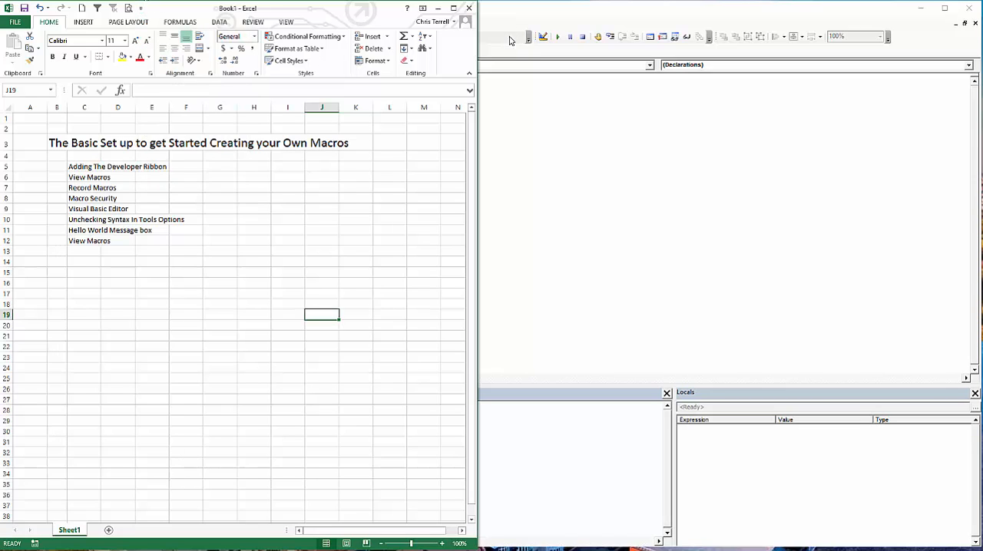
Add the Developer tab to the ribbon through the ribbon customization options.
right_click(453, 53)
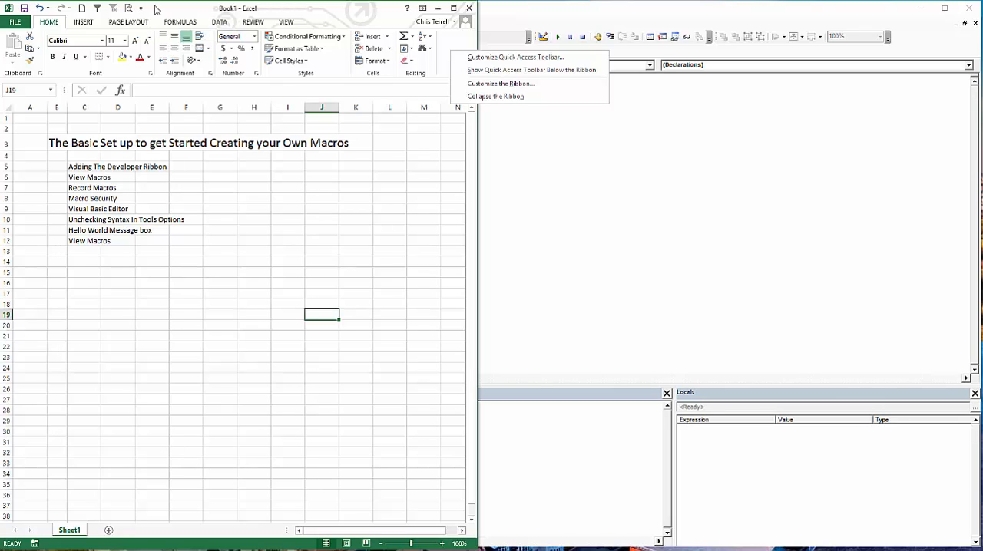
left_click(500, 83)
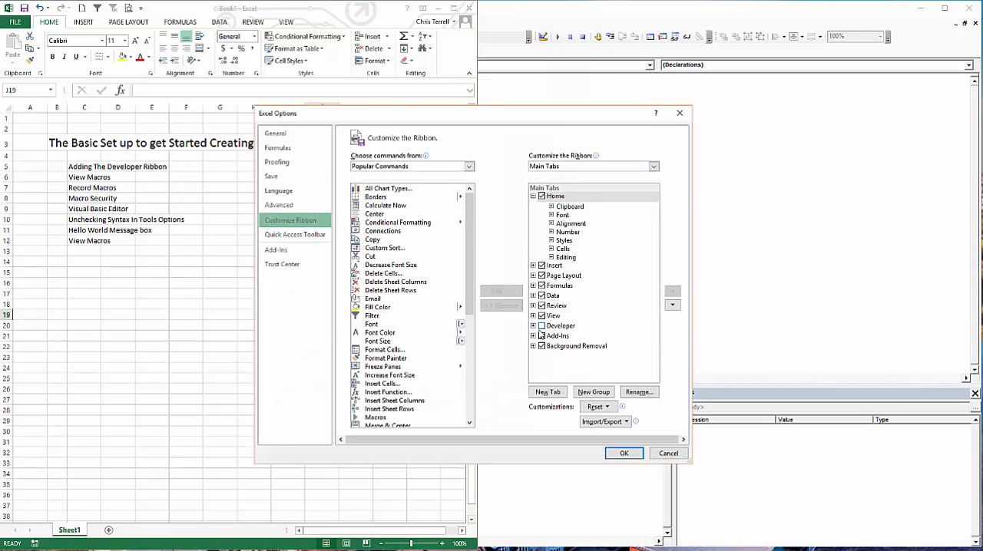
left_click(541, 327)
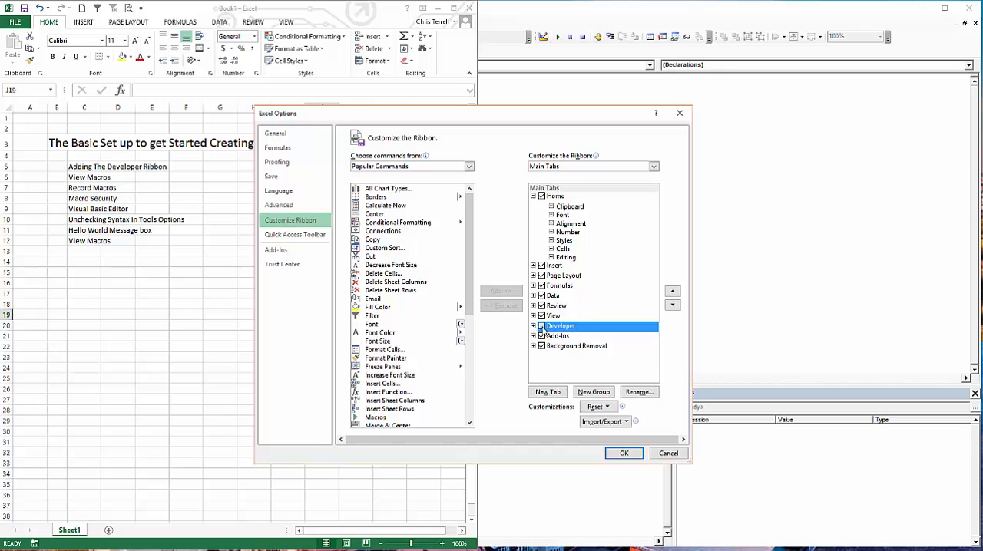
left_click(624, 454)
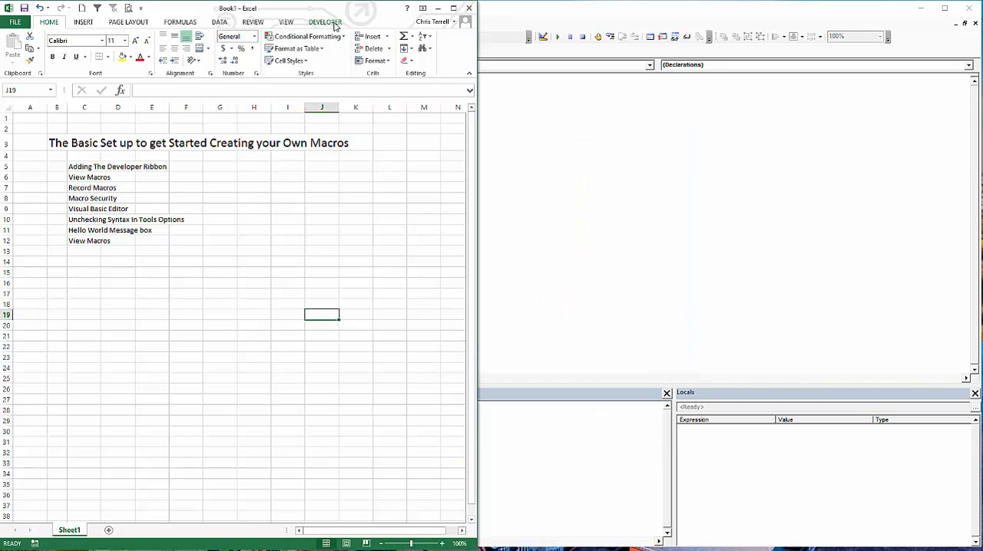
Examine the macro list with its scope set to All Open Workbooks, This Workbook and Book1, and close it.
left_click(326, 22)
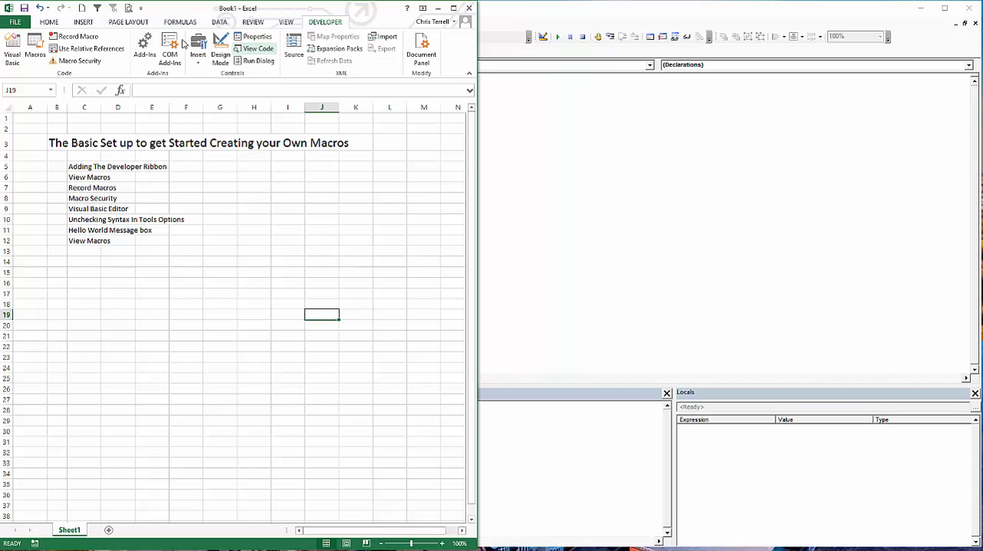
left_click(36, 51)
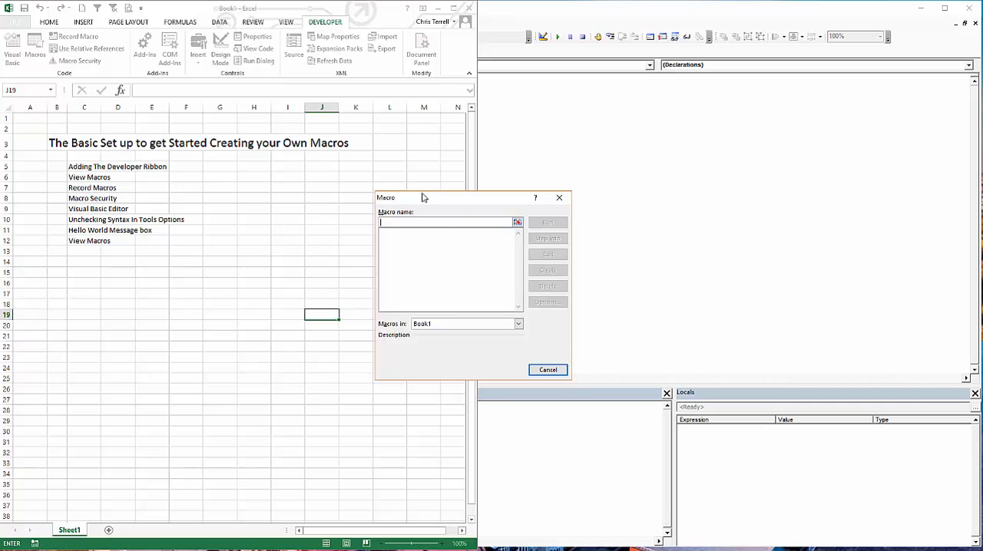
left_click_drag(406, 198, 252, 153)
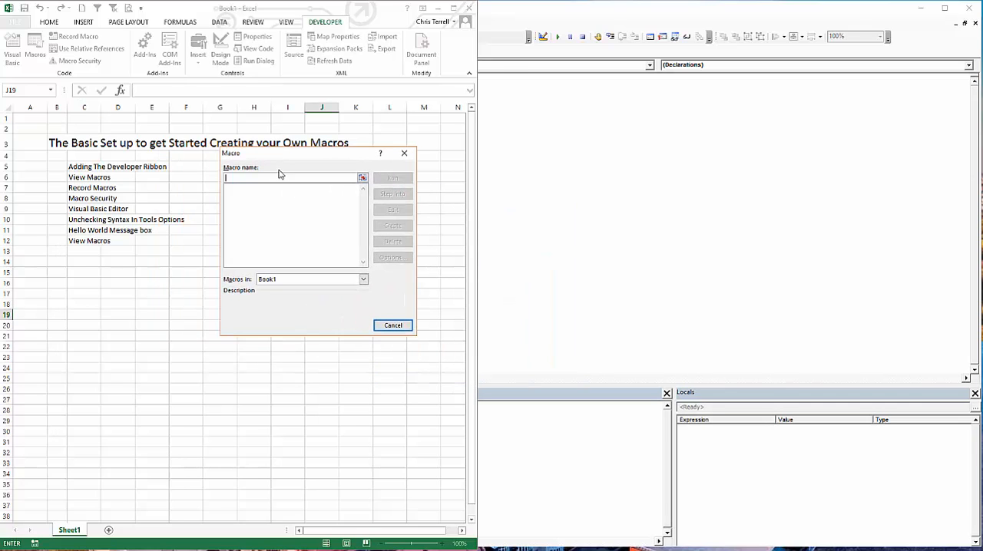
left_click(364, 279)
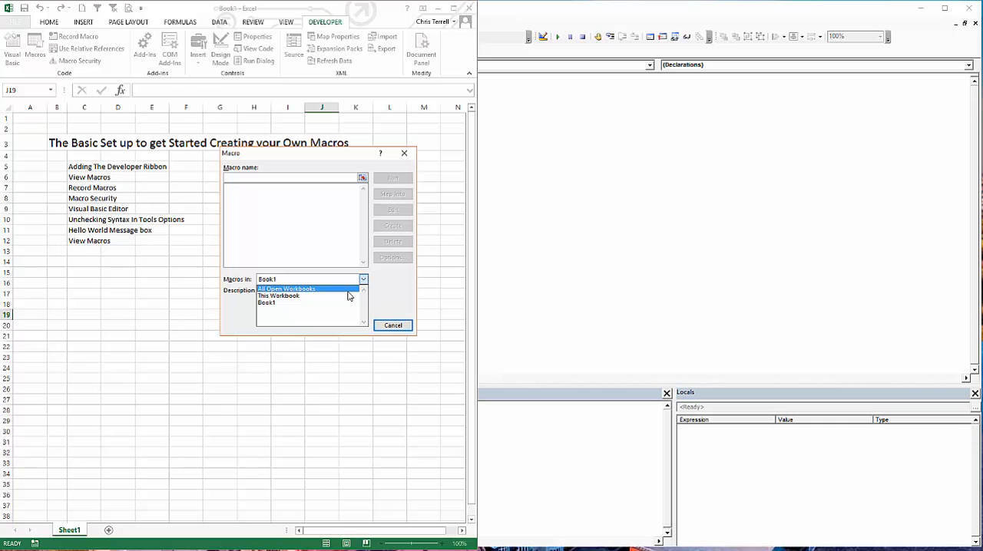
left_click(347, 291)
left_click(364, 279)
left_click(356, 296)
left_click(364, 280)
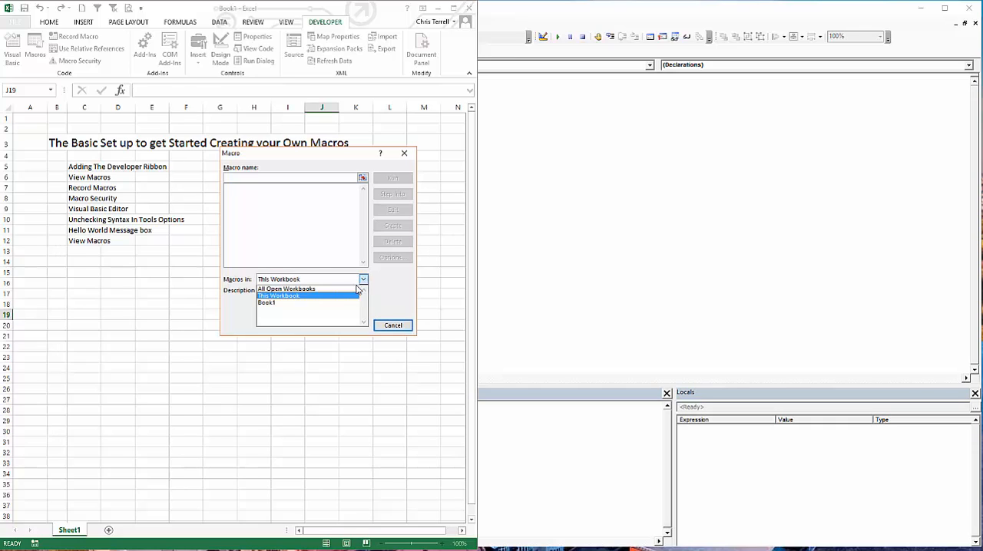
left_click(328, 303)
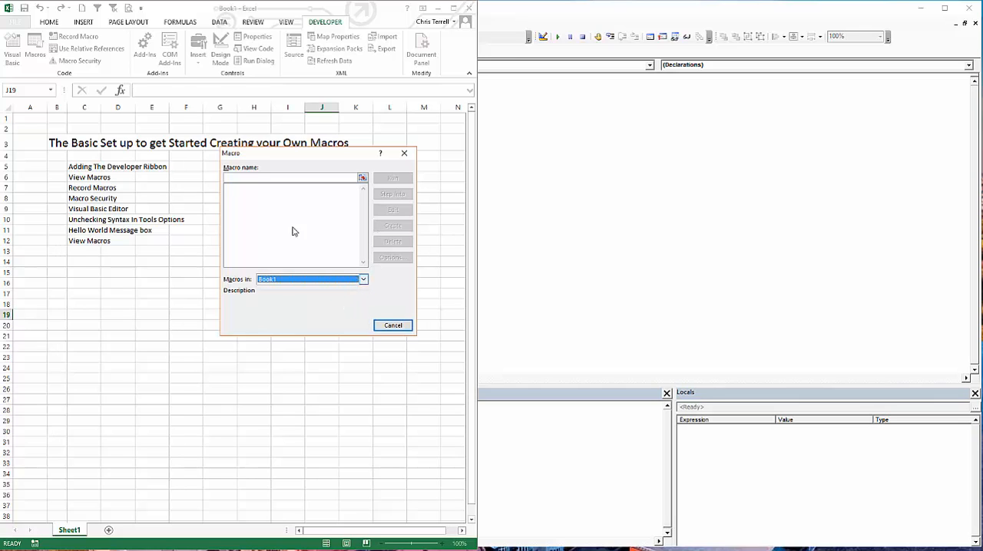
left_click(363, 281)
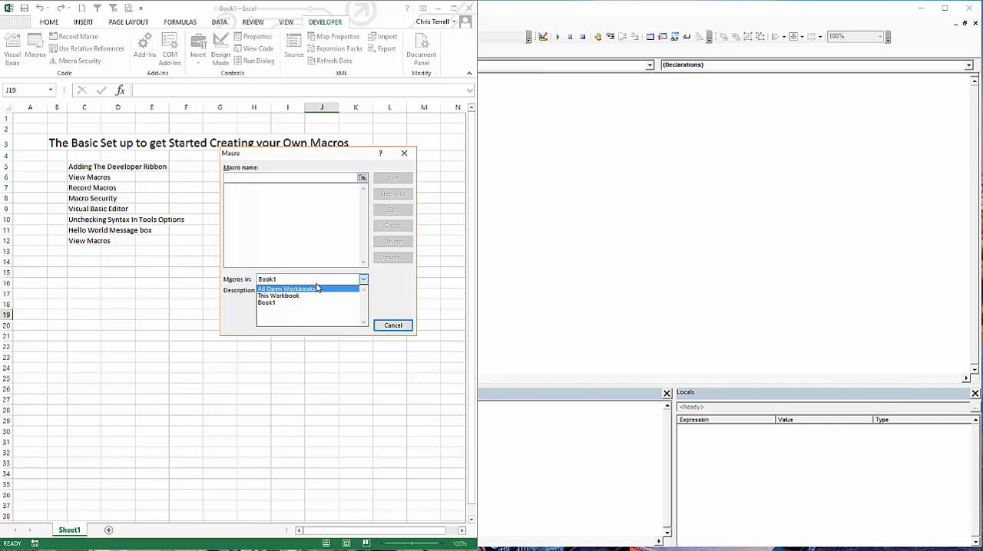
left_click(379, 327)
left_click(380, 325)
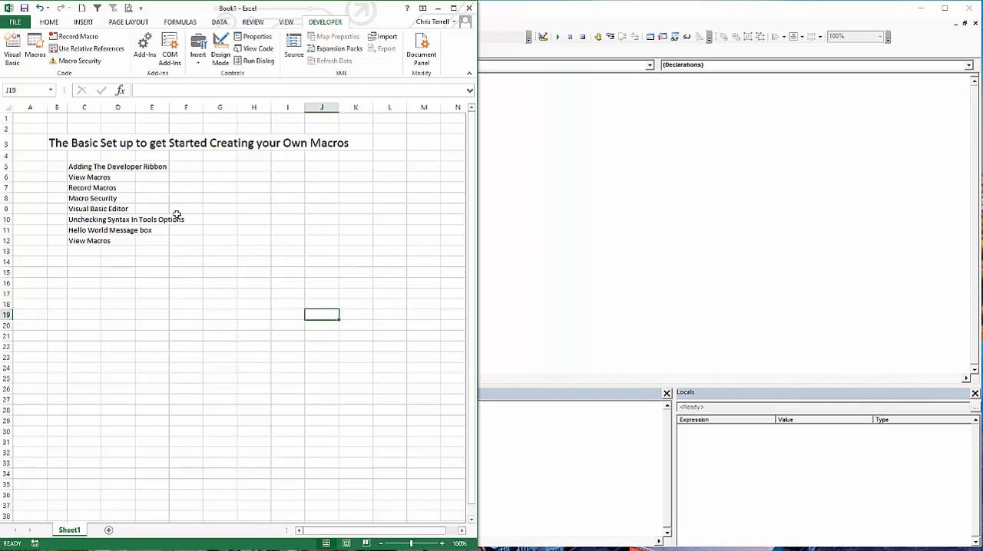
Review the macro security settings in the Trust Center, keeping the selected option.
left_click(85, 63)
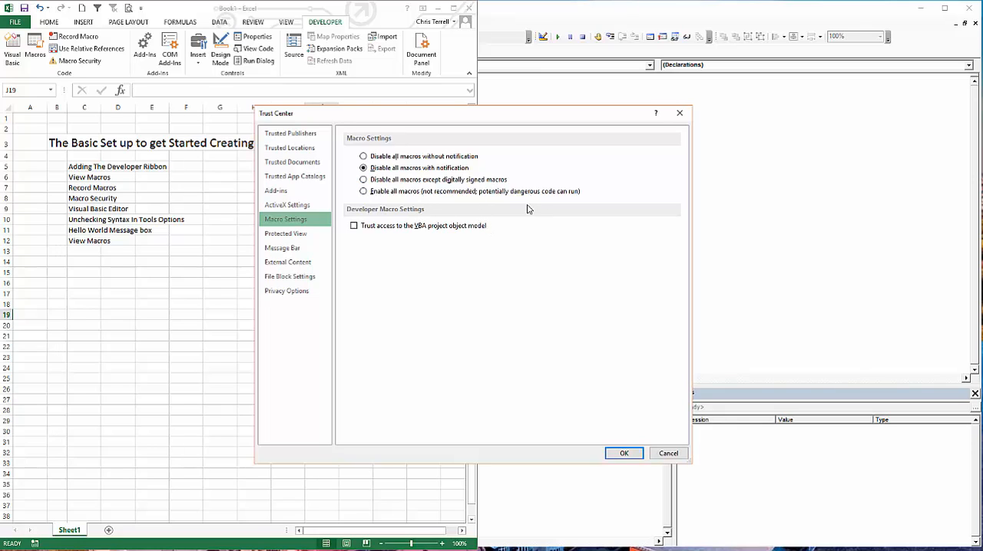
left_click(625, 454)
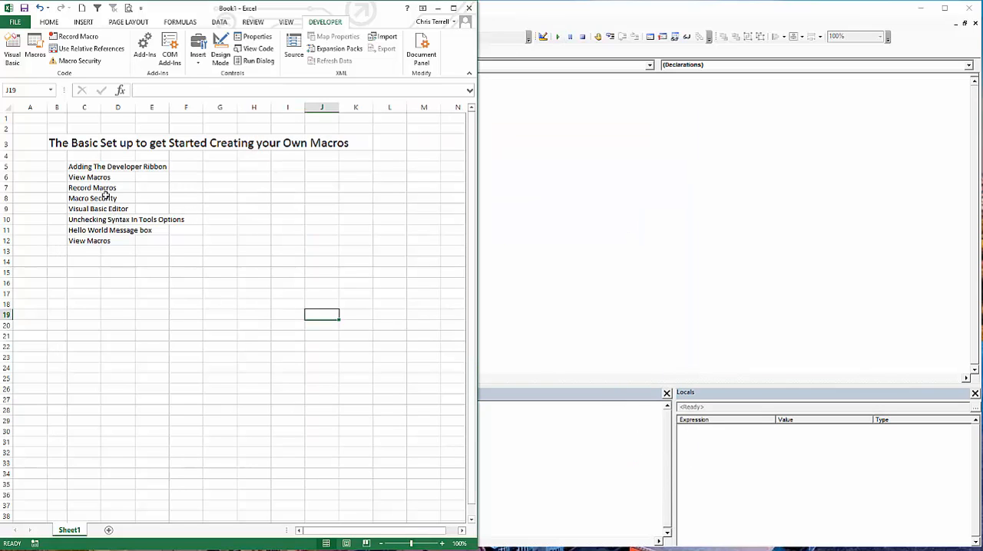
Open the Visual Basic editor and check which toolbars are enabled.
left_click(13, 48)
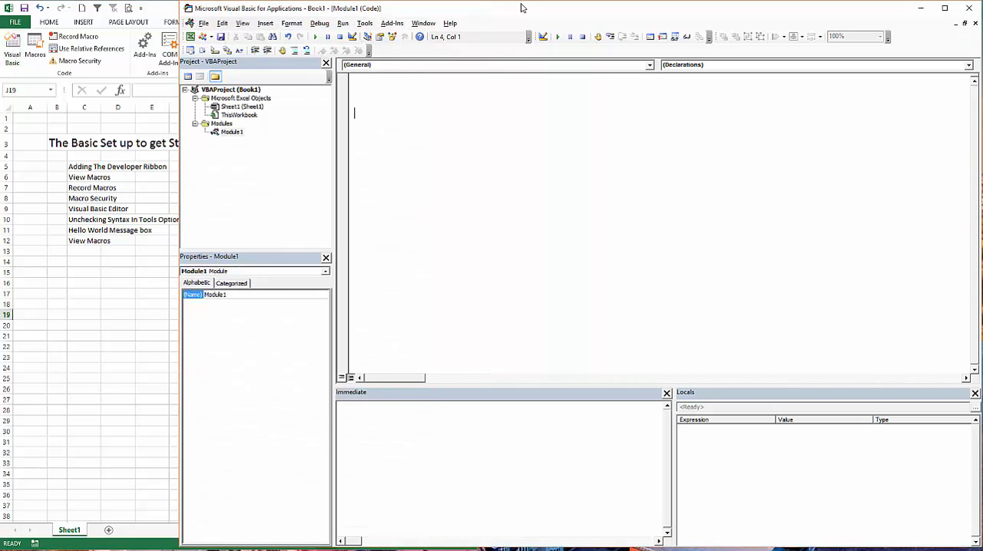
right_click(533, 49)
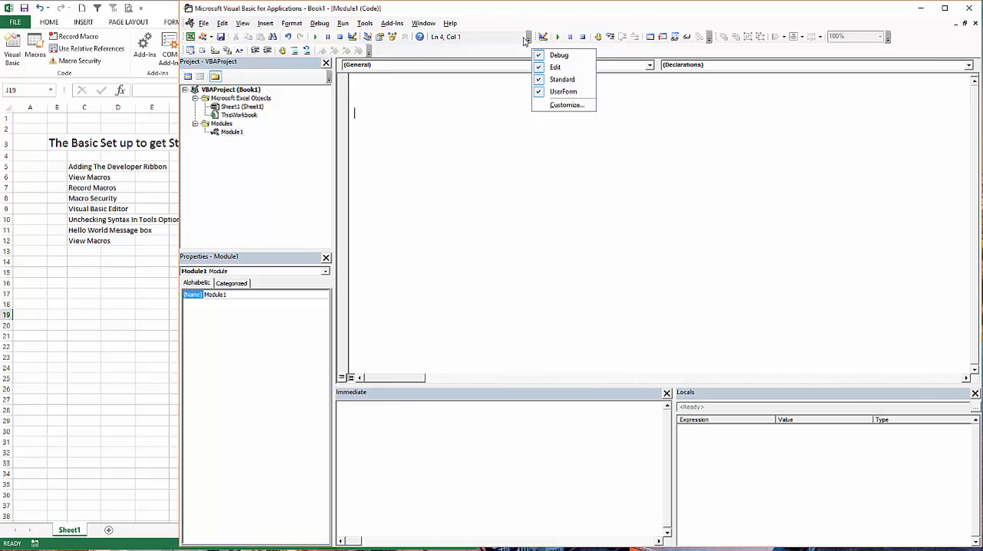
left_click(540, 19)
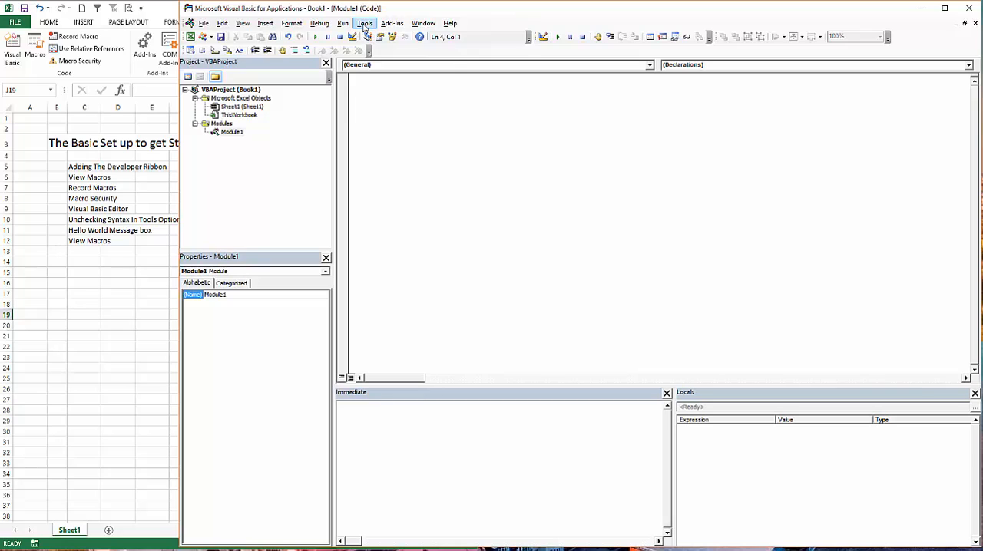
Turn off Auto Syntax Check in the editor options and review the Editor Format, General and Docking settings.
left_click(364, 24)
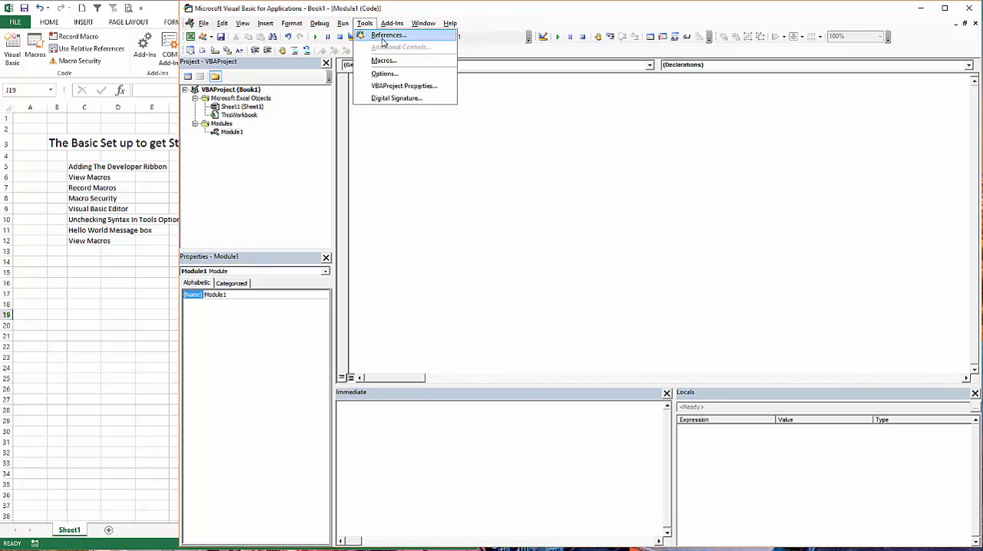
left_click(395, 76)
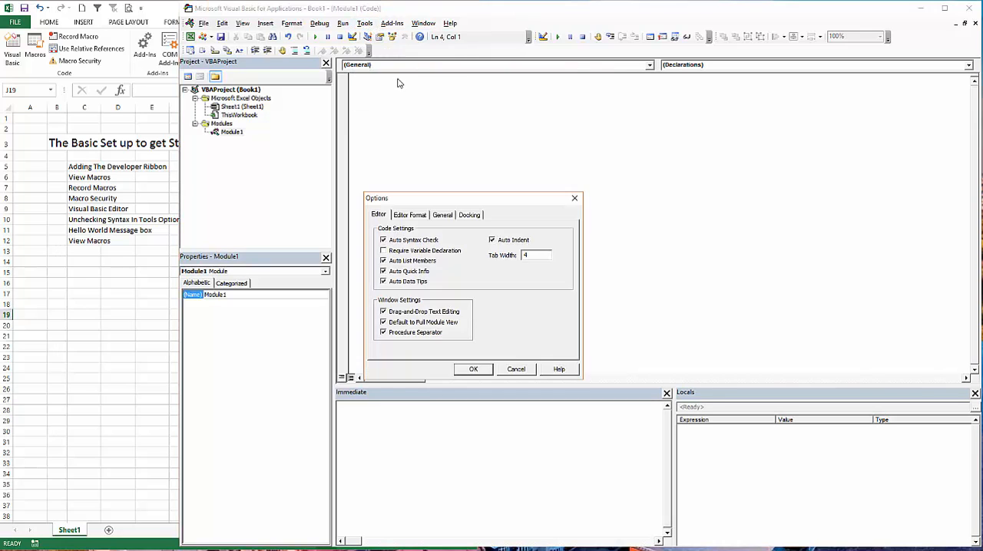
left_click(384, 240)
left_click(411, 217)
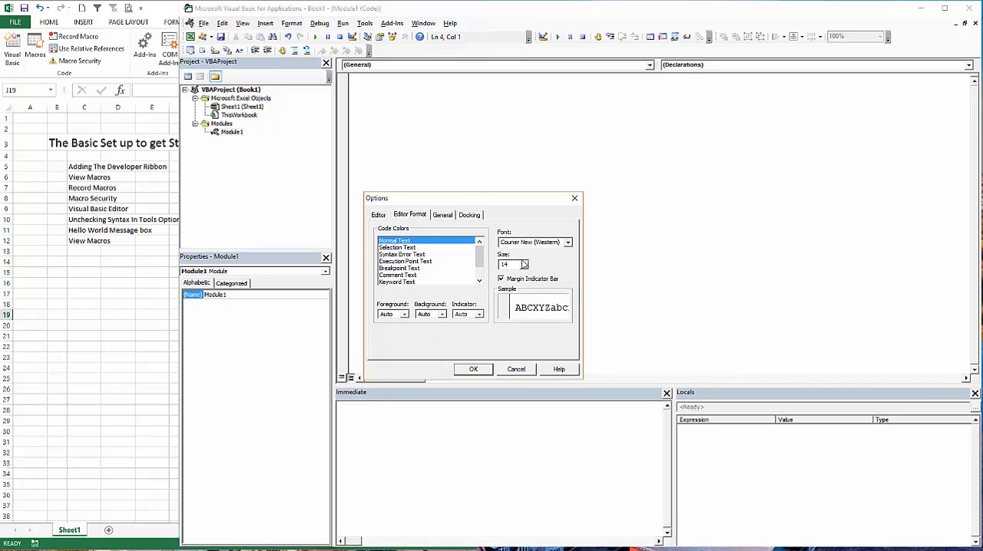
left_click(441, 216)
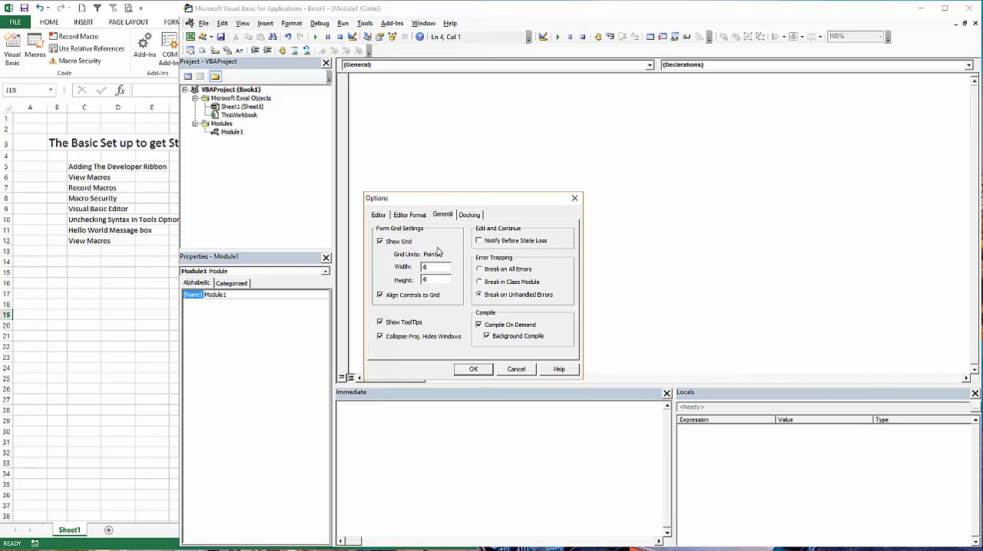
left_click(470, 216)
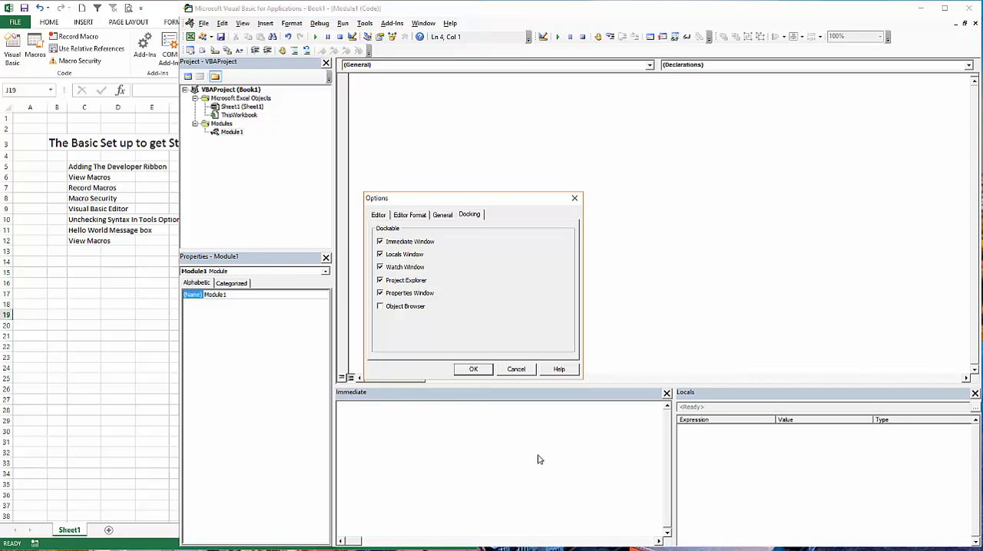
left_click(474, 370)
Create a Sub procedure named myfirstmacro on the first line of Module1.
left_click(387, 79)
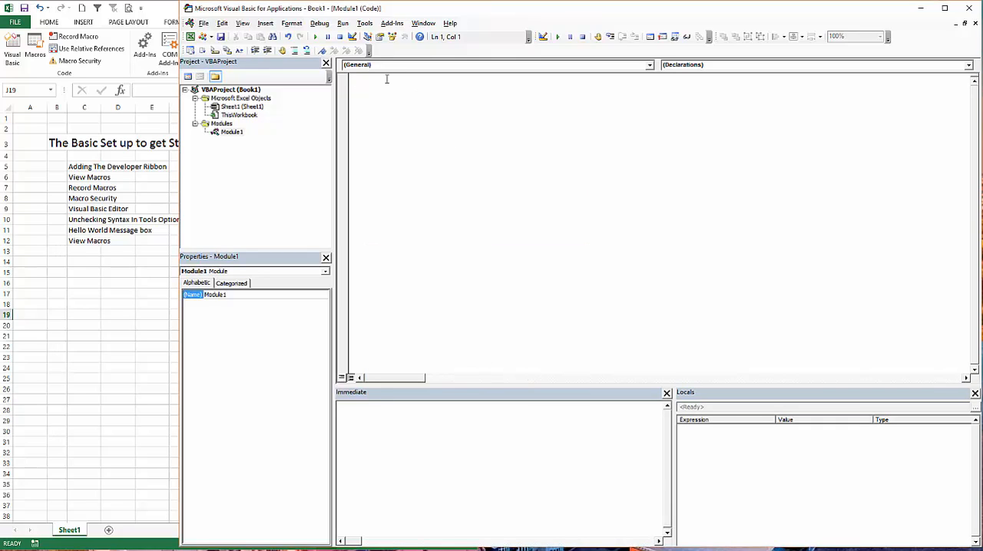
type("sub")
type("myfirst acro")
key("Return")
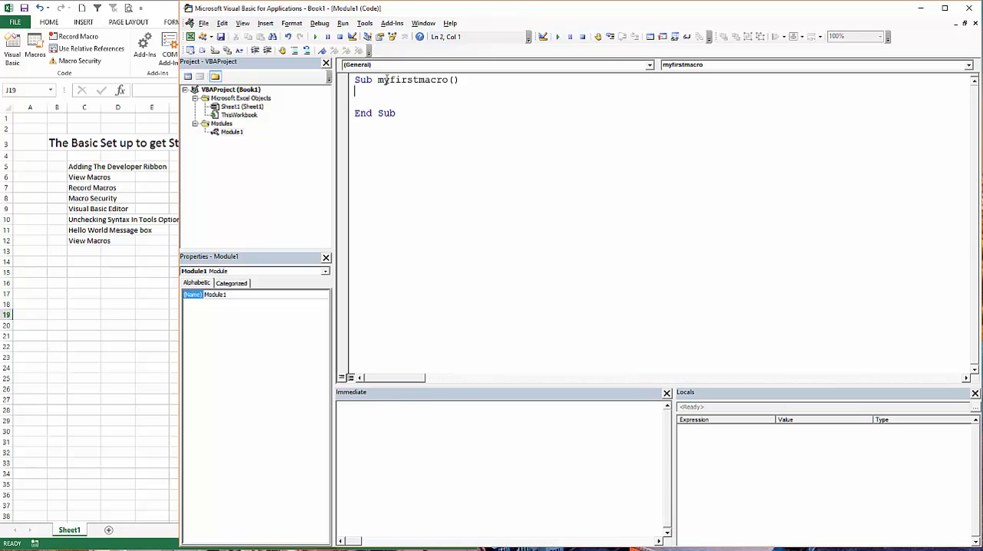
Enter the invalid test line ";lkj" inside the myfirstmacro procedure.
key("Return")
type(";lkj")
key("Return")
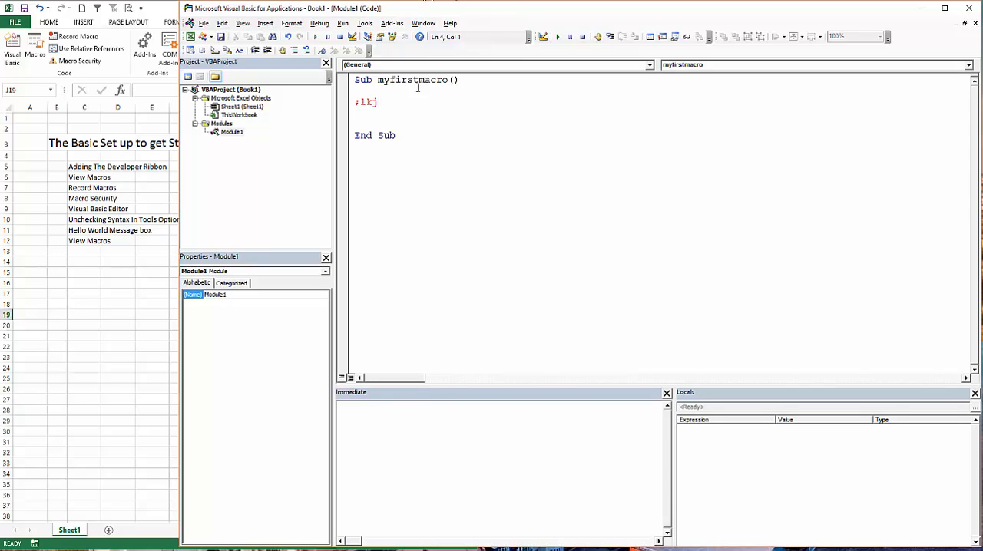
key("Down")
Turn Auto Syntax Check back on in the editor options.
left_click(364, 23)
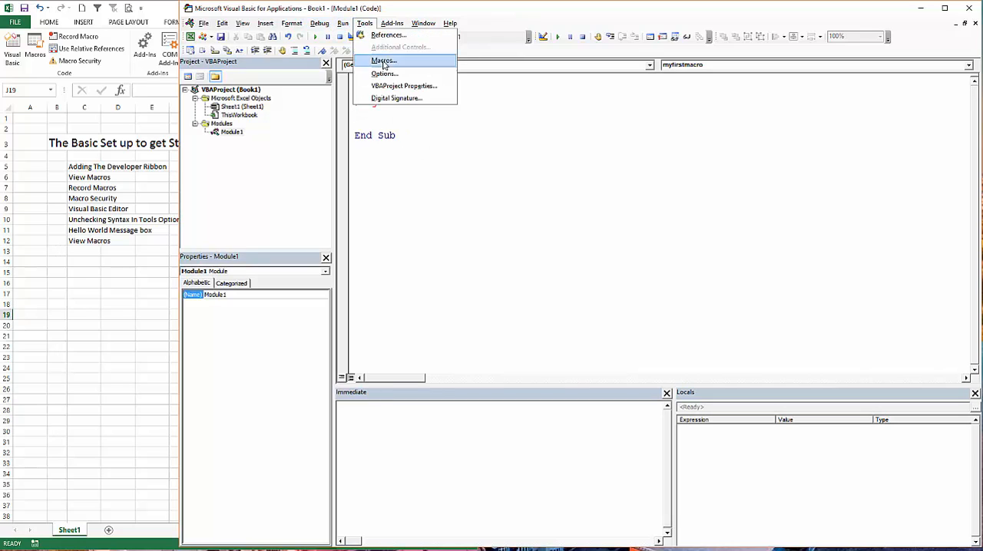
left_click(384, 74)
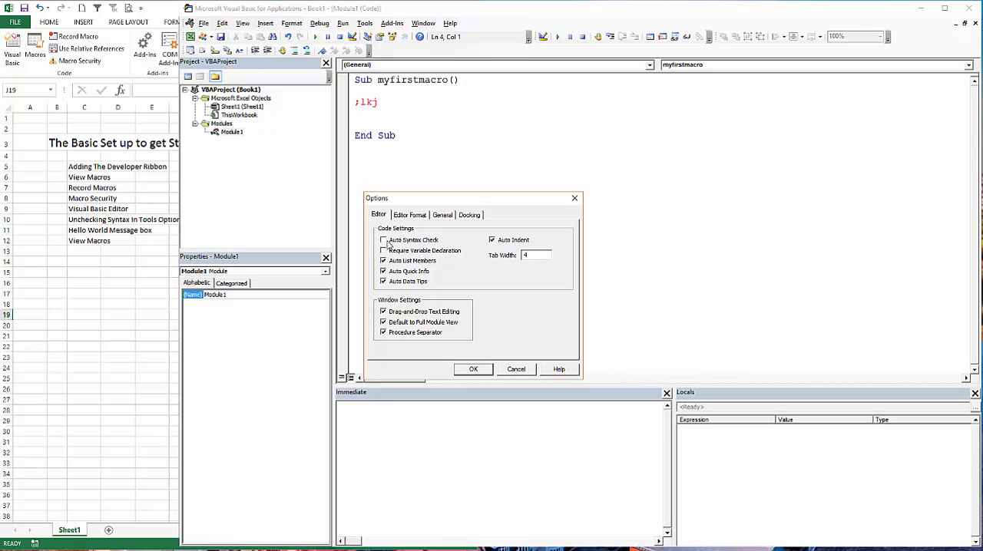
left_click(476, 369)
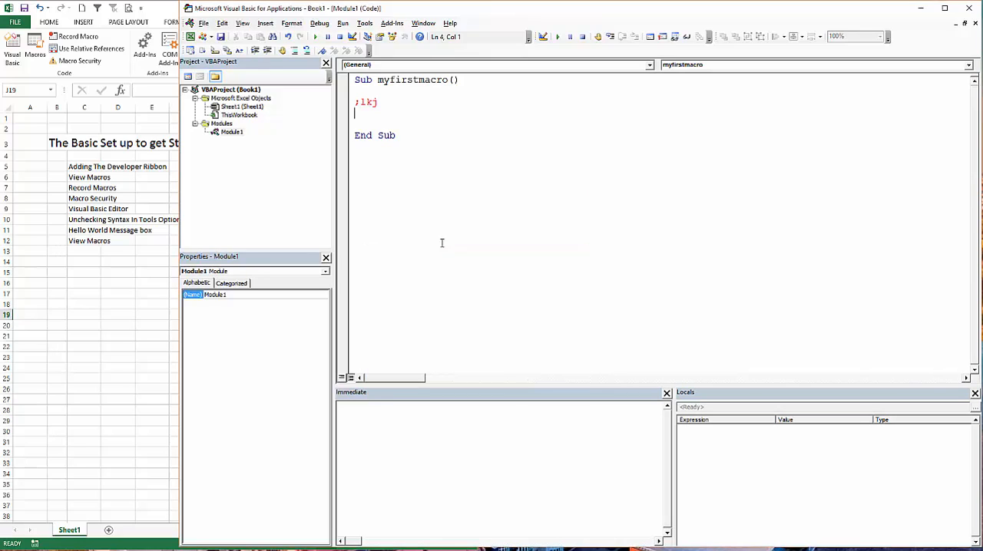
Shorten the invalid line to ";lk" to test the syntax check, and dismiss the resulting alert.
left_click(375, 103)
key("Return")
key("BackSpace")
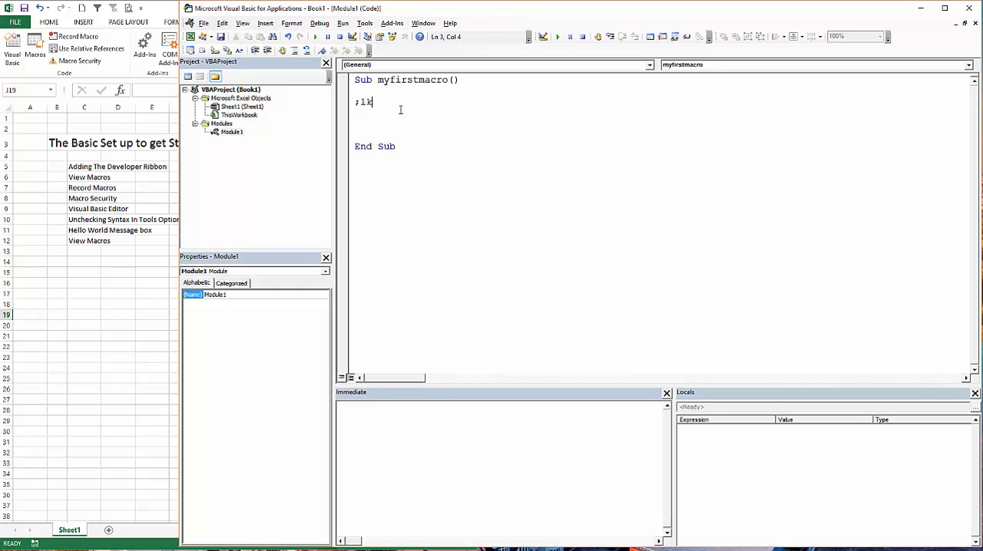
key("Return")
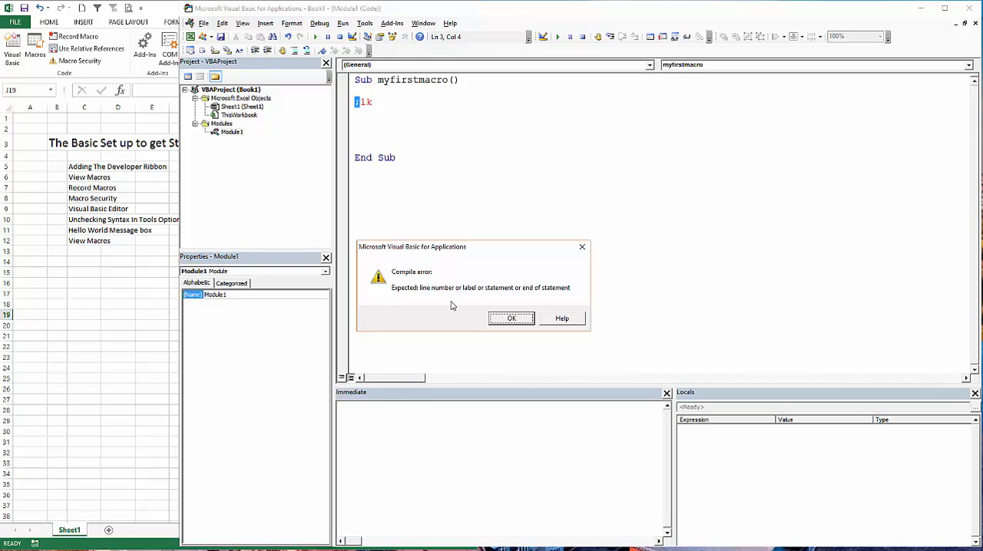
left_click(512, 319)
Delete the invalid ";lk" line and the extra blank lines from the myfirstmacro procedure.
left_click_drag(388, 108, 351, 102)
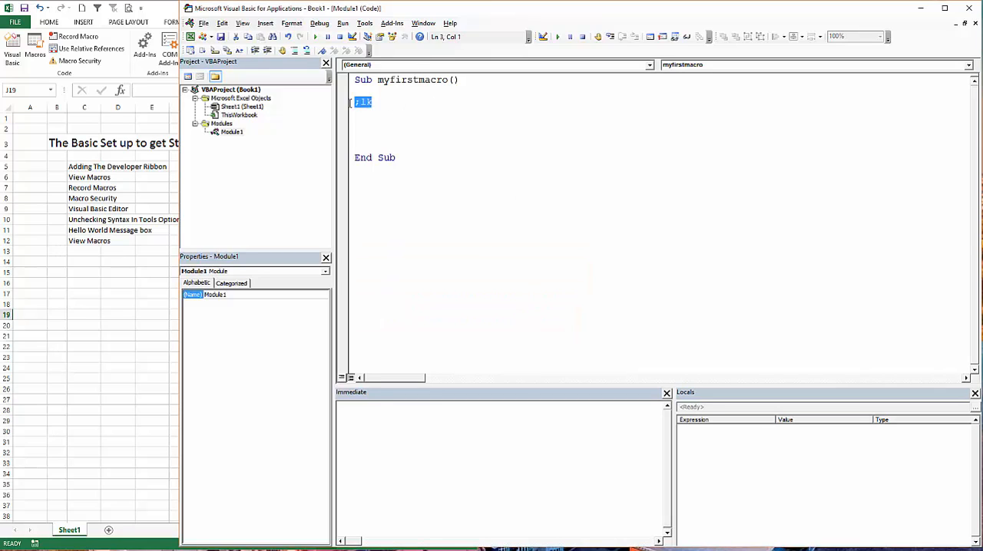
key("Delete")
key("Delete")
key("Delete")
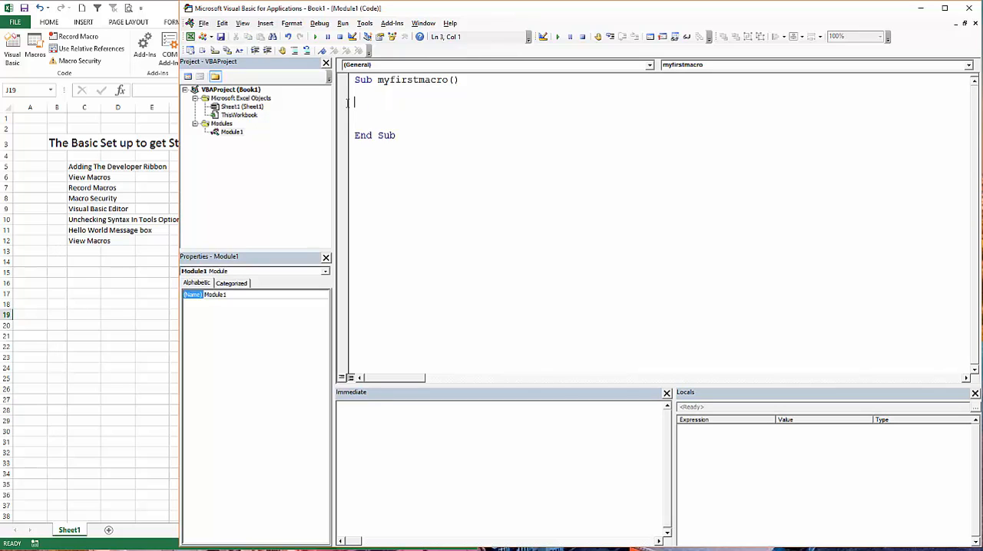
Turn off Auto Syntax Check in the editor options.
left_click(365, 23)
left_click(411, 75)
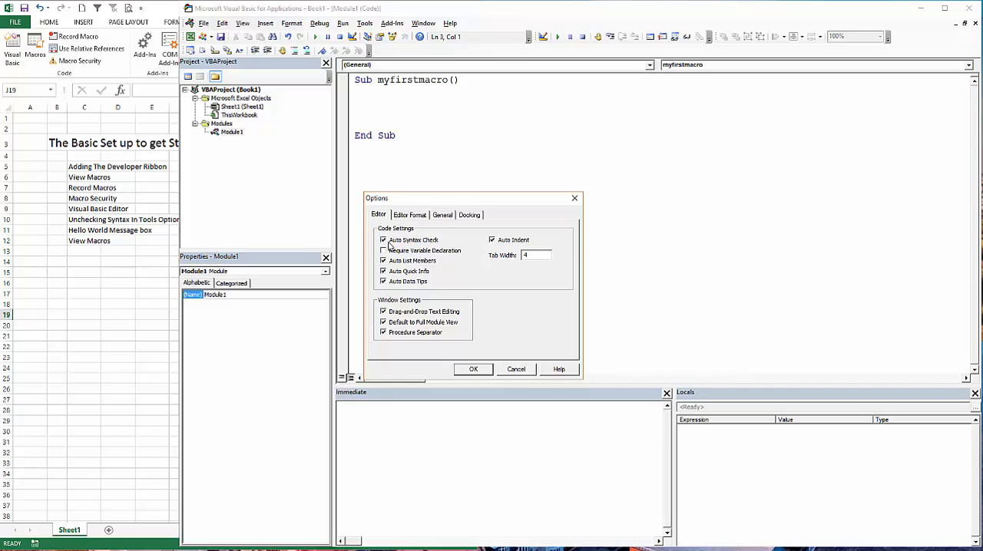
left_click(471, 371)
Start a msgbox statement with the prompt "Hello World" on the blank line above End Sub.
left_click(401, 116)
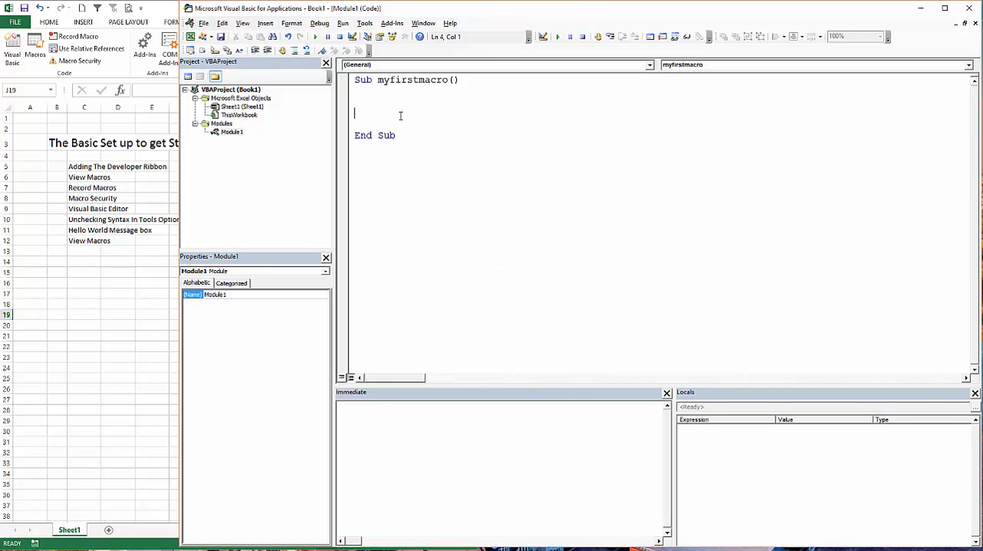
type("msgbox")
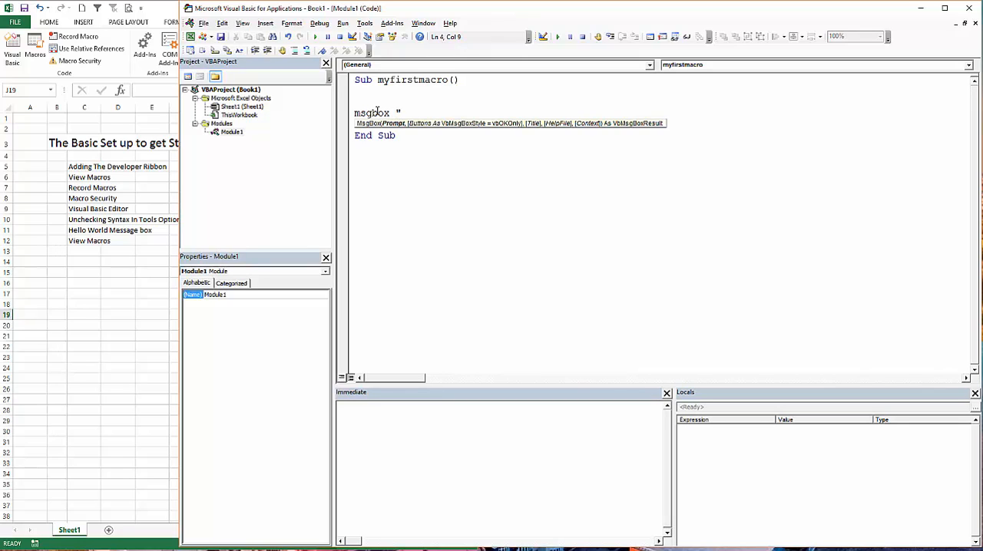
type(" \"G")
type("ellow")
type(" W")
key("BackSpace")
key("BackSpace")
key("BackSpace")
type("World\", ")
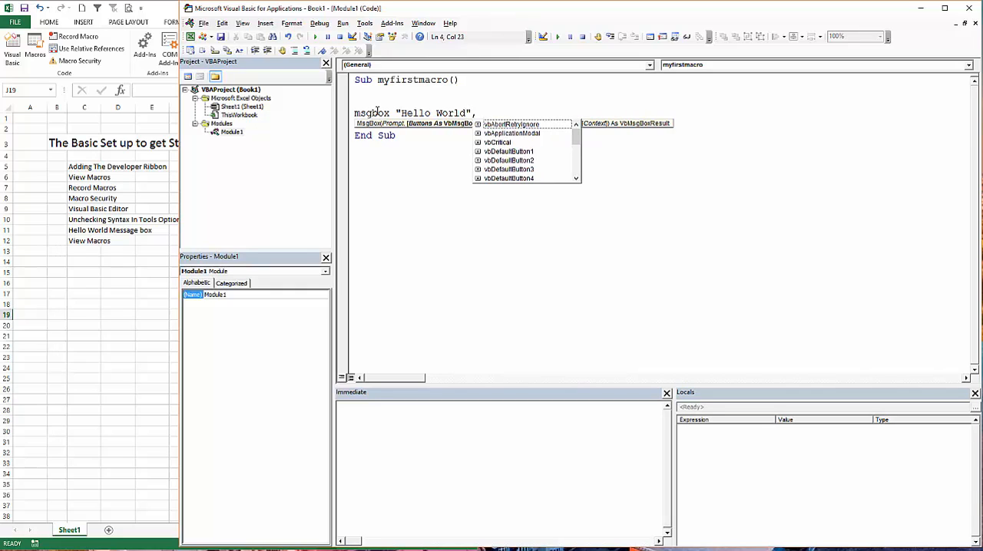
type("vbok")
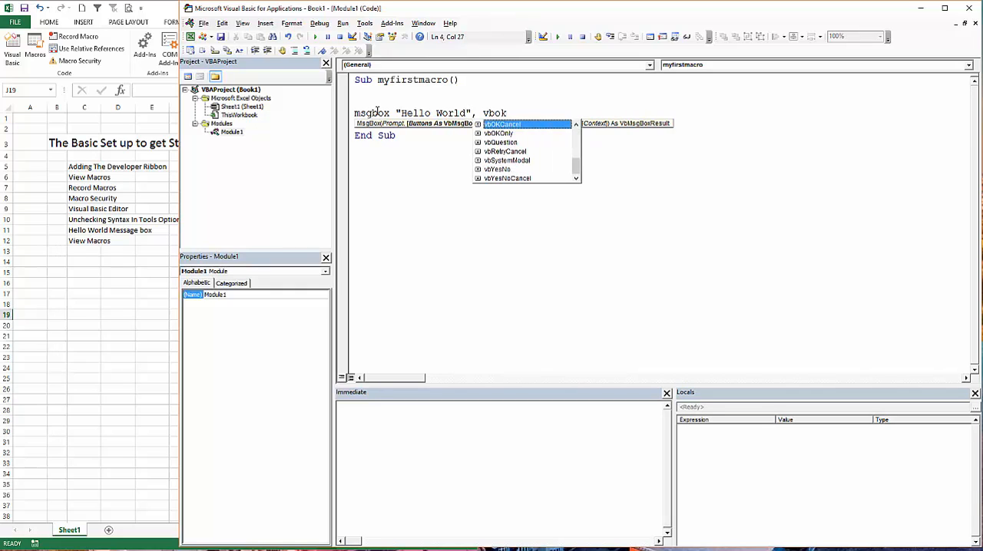
Set the message box's button style argument to vbOKOnly from the suggested constants.
key("Down")
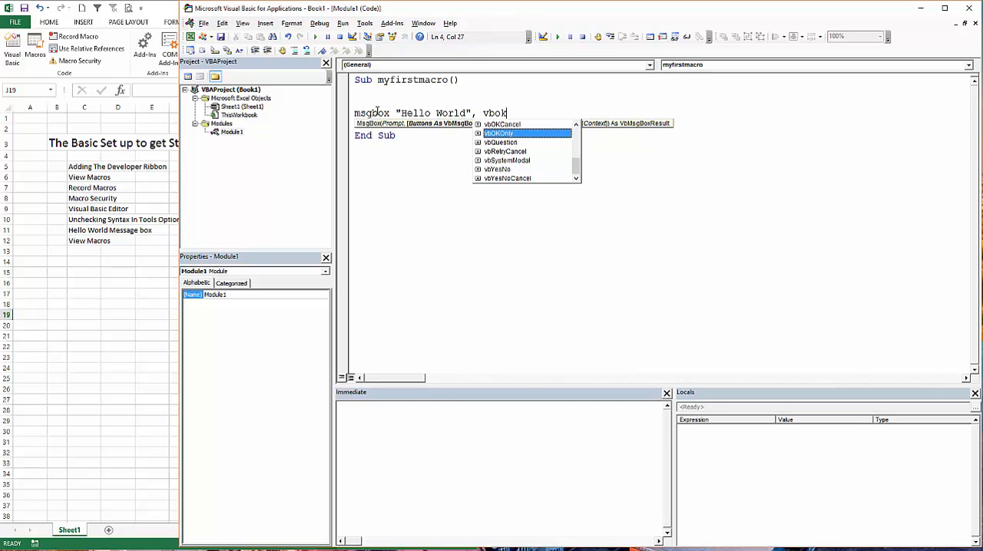
key("Up")
key("Up")
key("Up")
key("Down")
key("Down")
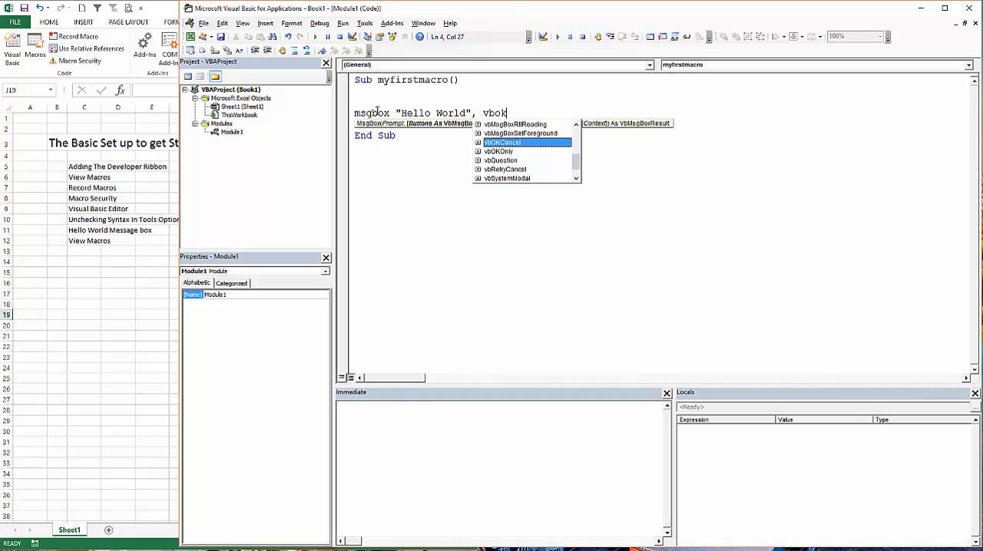
key("Down")
key("Tab")
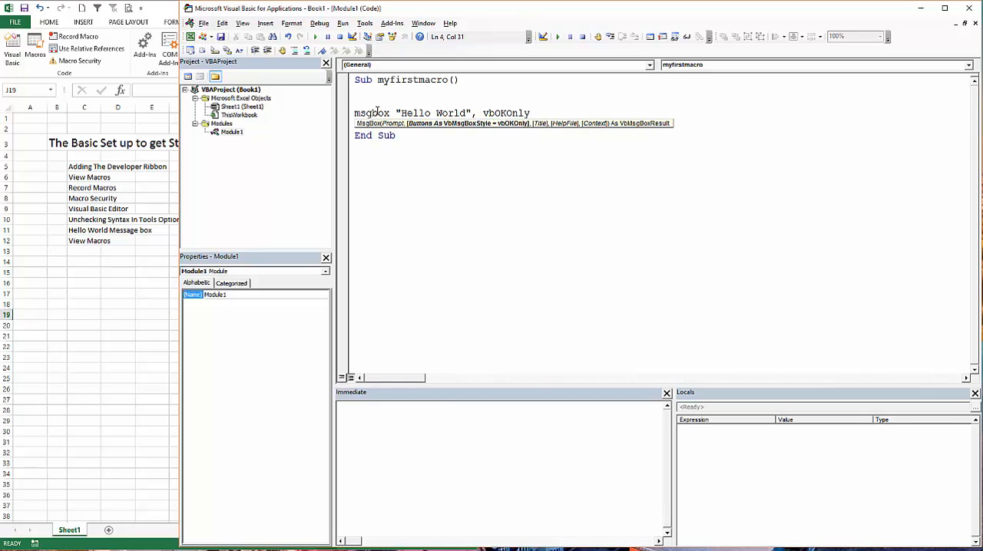
Add the string "Title" after vbOKOnly at the end of the msgbox line.
type("'")
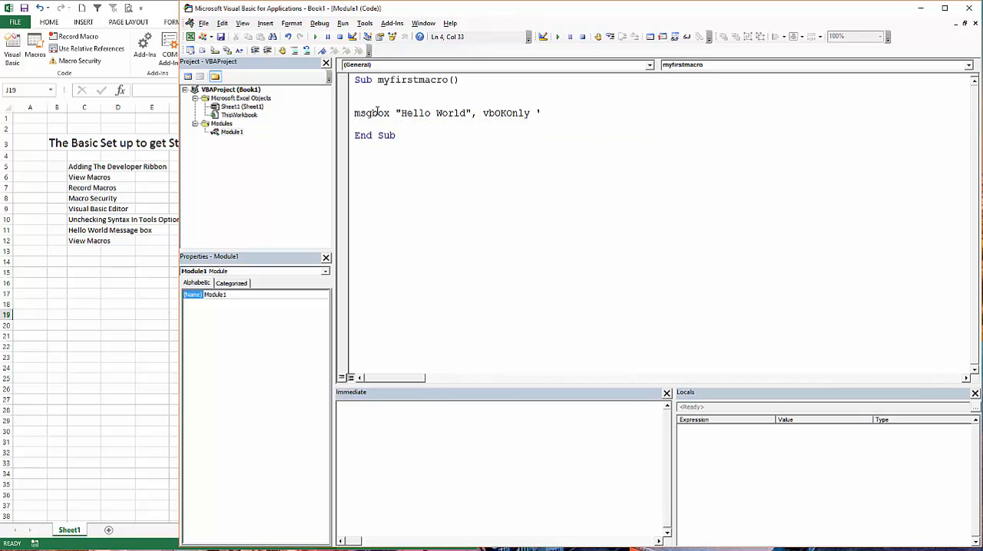
type("Tig")
type("t")
type("le")
type(",")
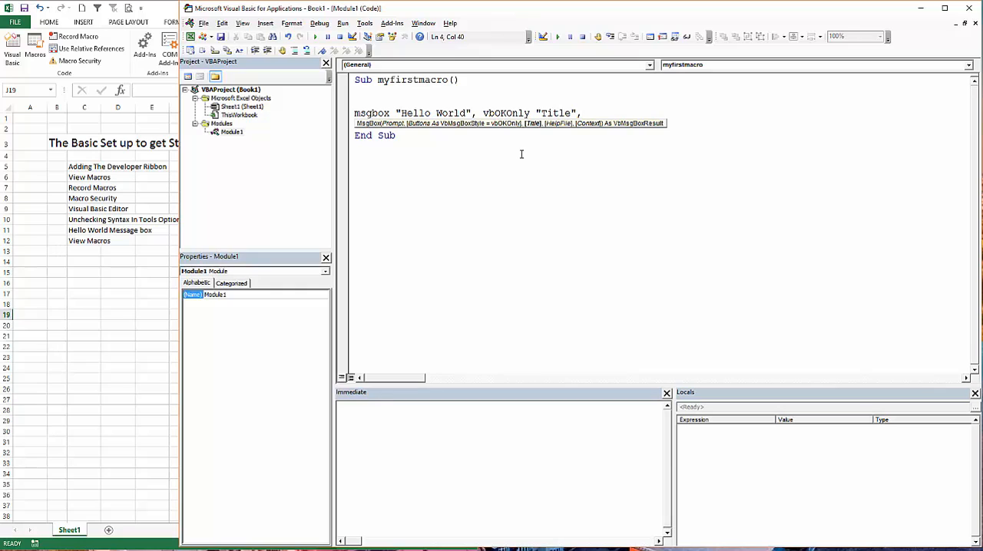
key("BackSpace")
left_click(564, 185)
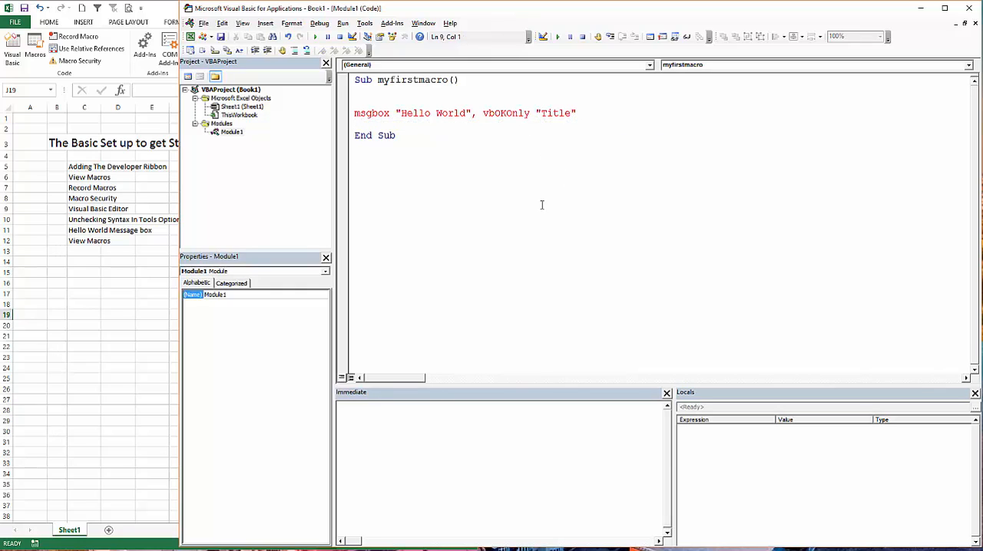
Insert the missing comma between vbOKOnly and "Title" in the msgbox line and commit the line.
left_click(582, 111)
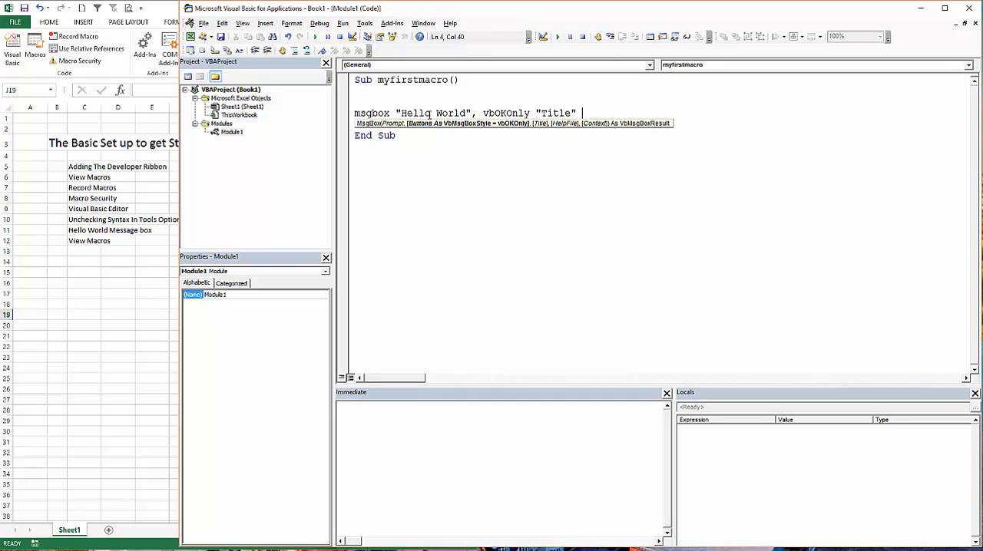
left_click(535, 113)
key("Down")
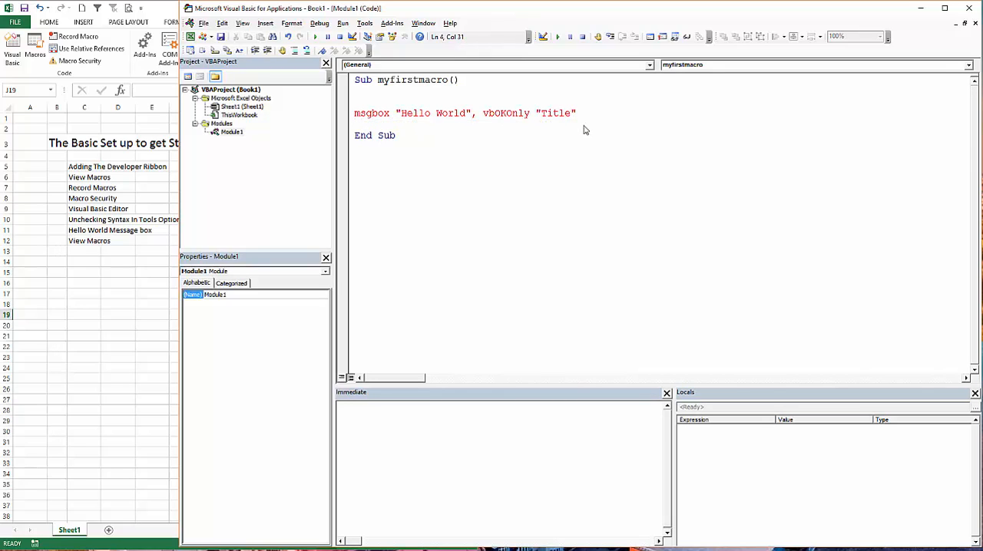
type(",")
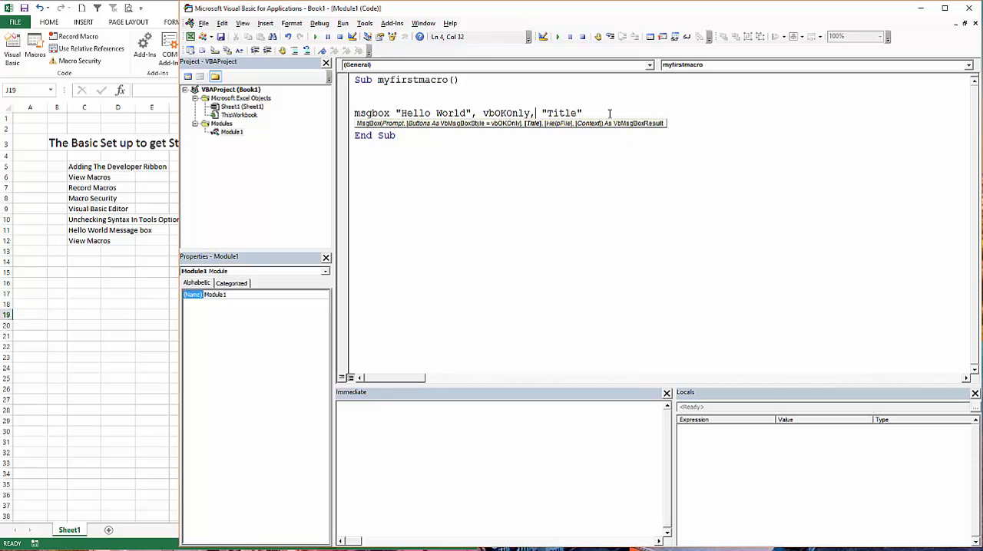
left_click(607, 113)
left_click(456, 189)
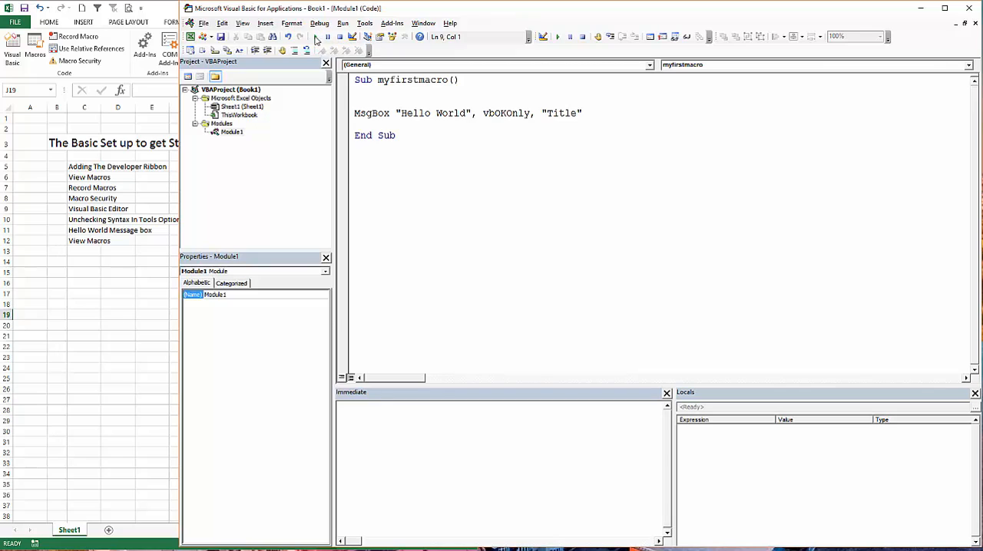
Run myfirstmacro from within its procedure in the code editor and dismiss its message box.
left_click(317, 38)
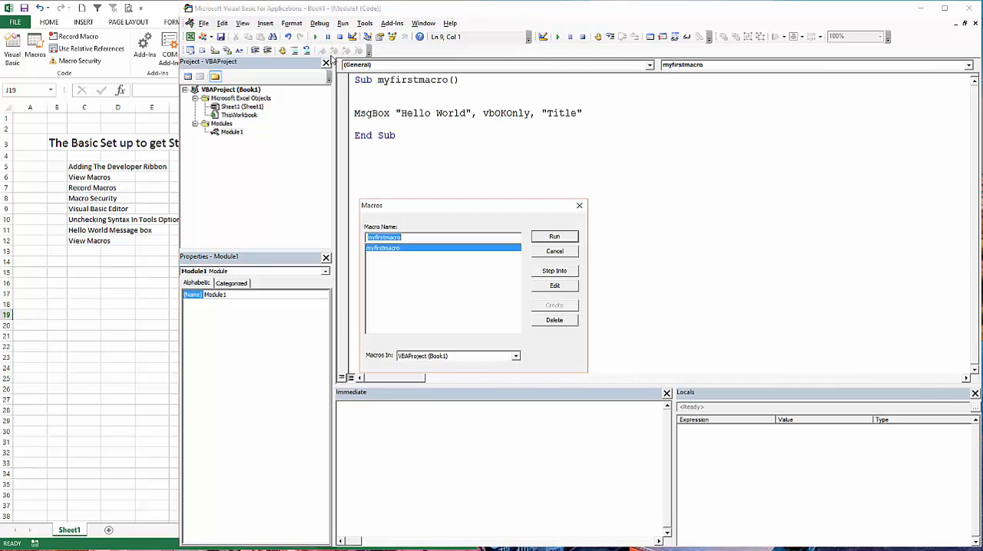
left_click(579, 205)
left_click(436, 92)
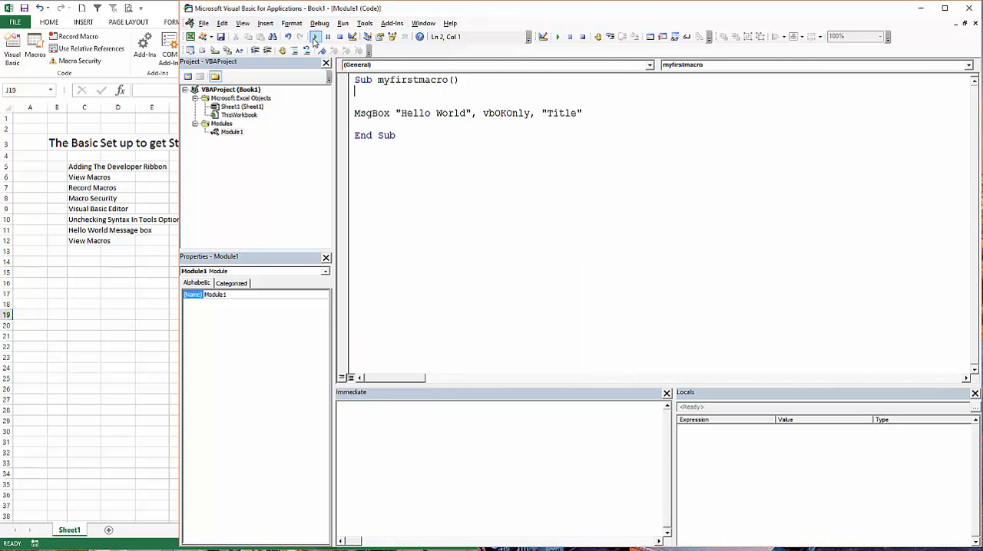
left_click(318, 39)
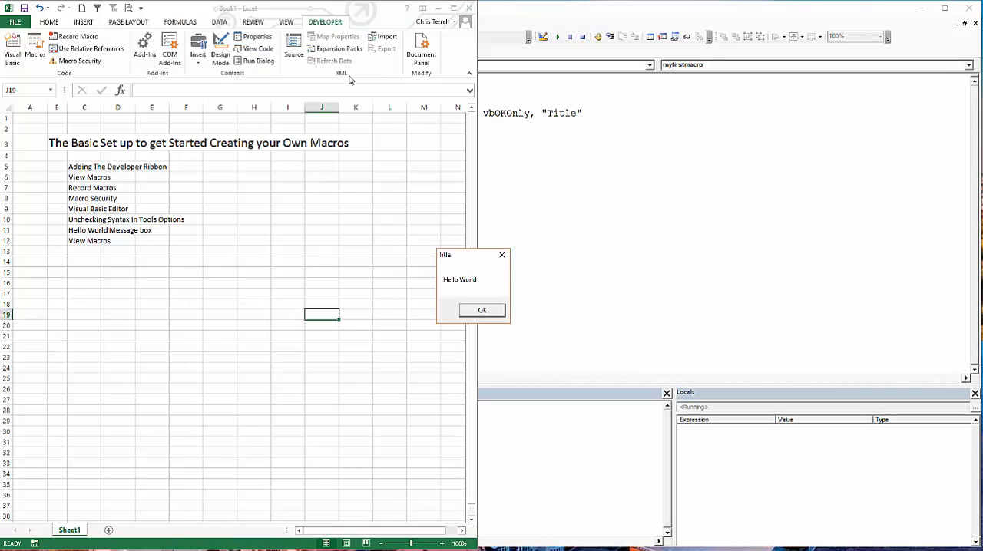
left_click(484, 311)
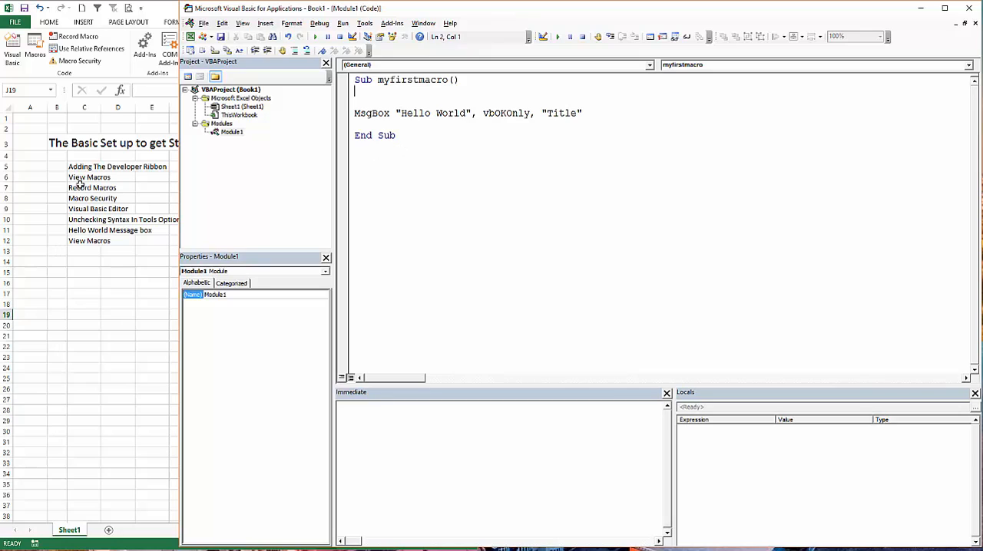
Switch to the Excel workbook, run myfirstmacro from the macro list, and dismiss its message box.
left_click(156, 190)
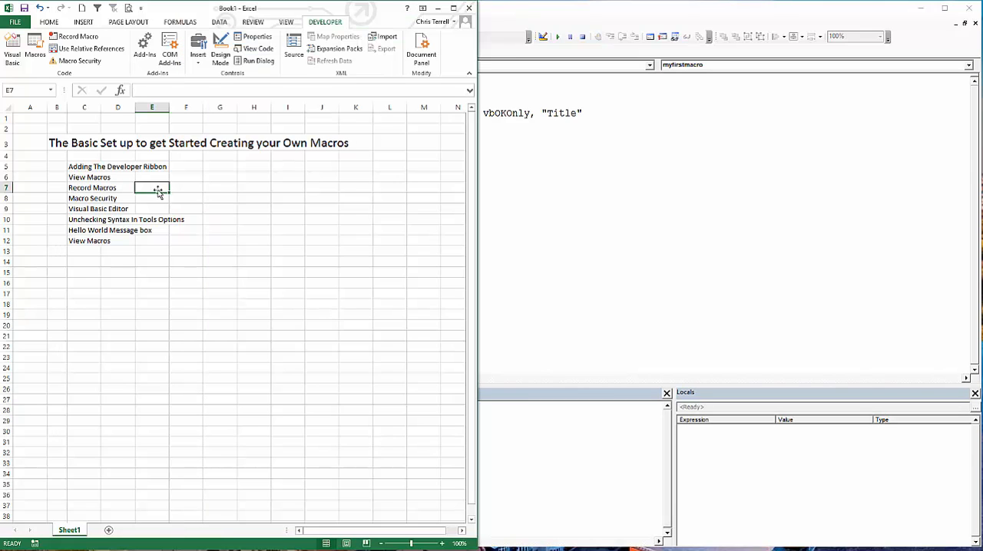
left_click(35, 47)
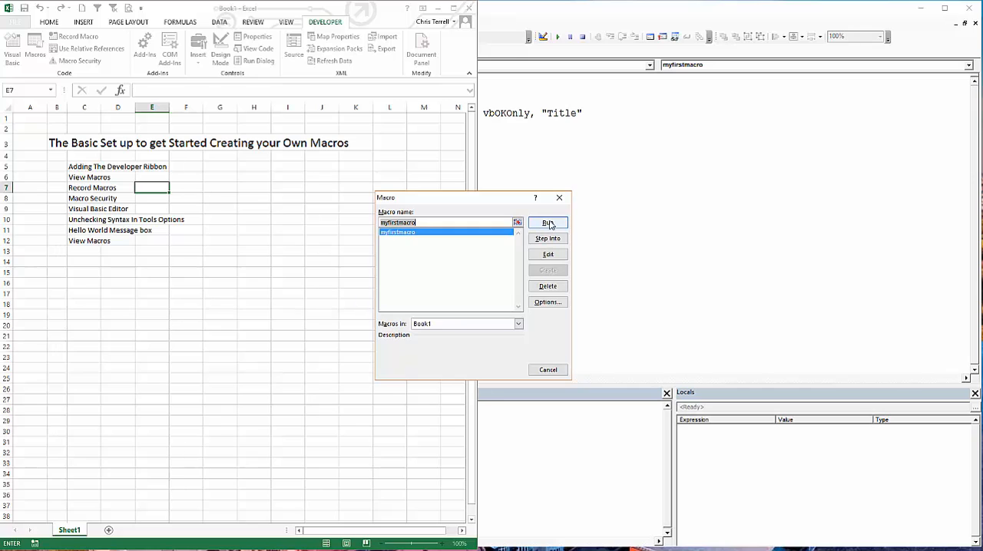
left_click(548, 223)
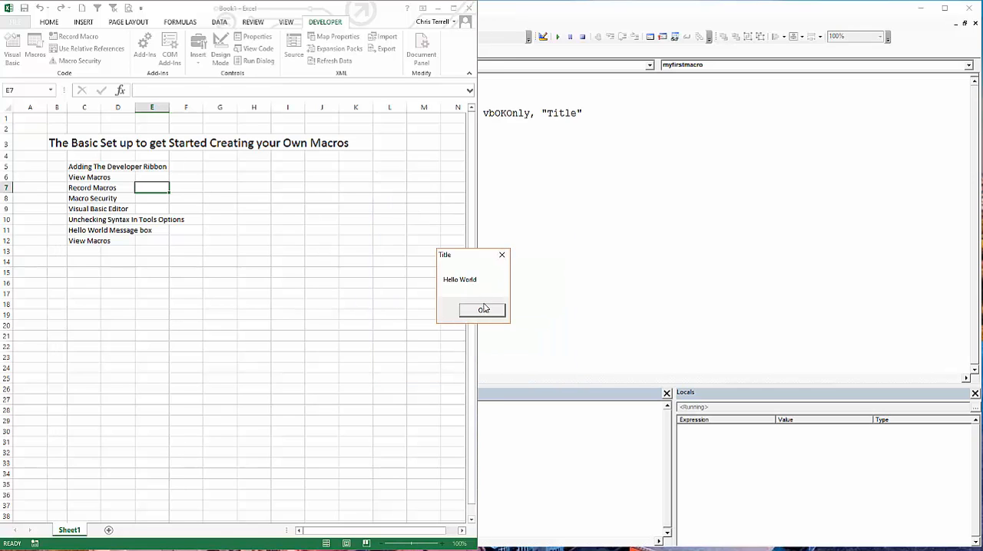
left_click(484, 311)
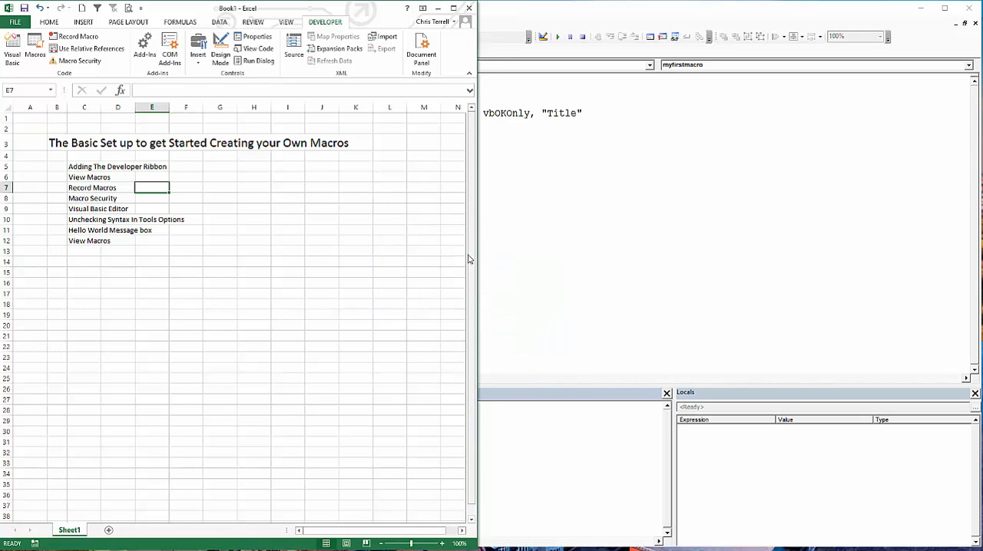